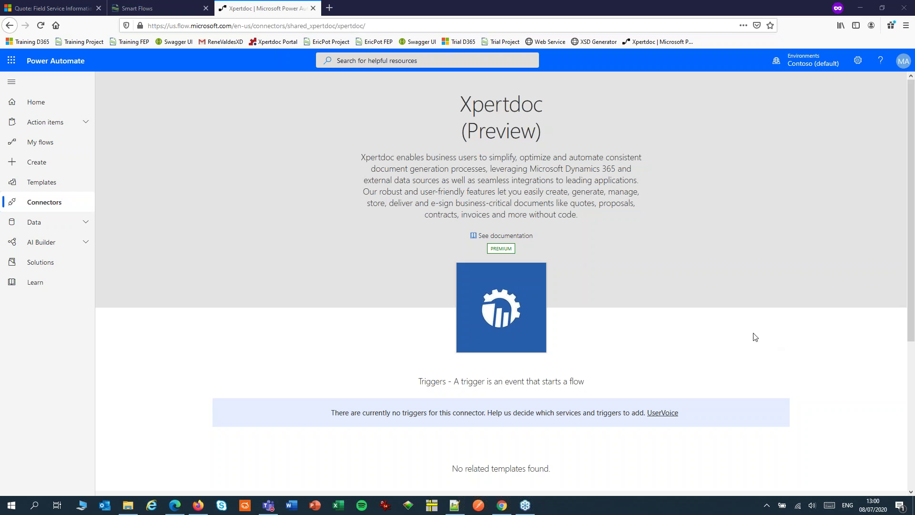
# Switch to the browser tab showing the Smart Flows Project Console for Trial02
pyautogui.hotkey('ctrl', 'shift', 'Tab')
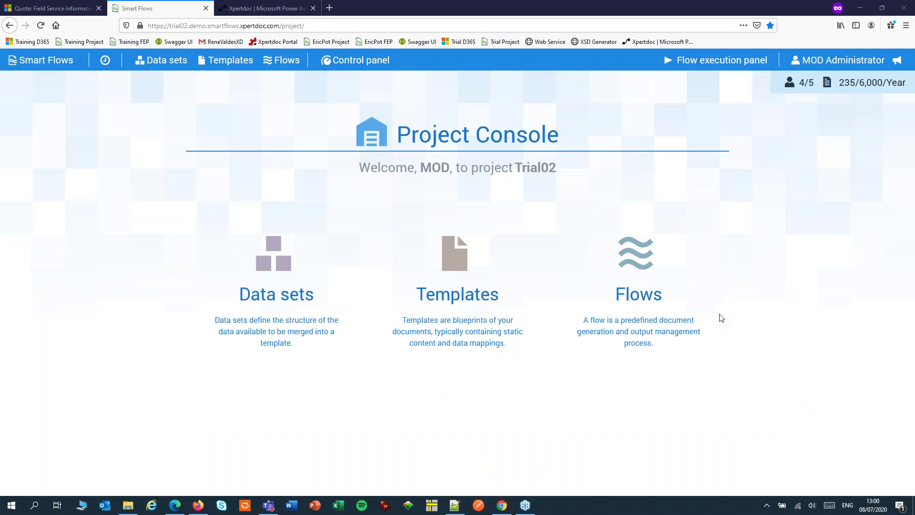
# Open Quote Flow from the project's Flows list in the flow builder
pyautogui.click(636, 298)
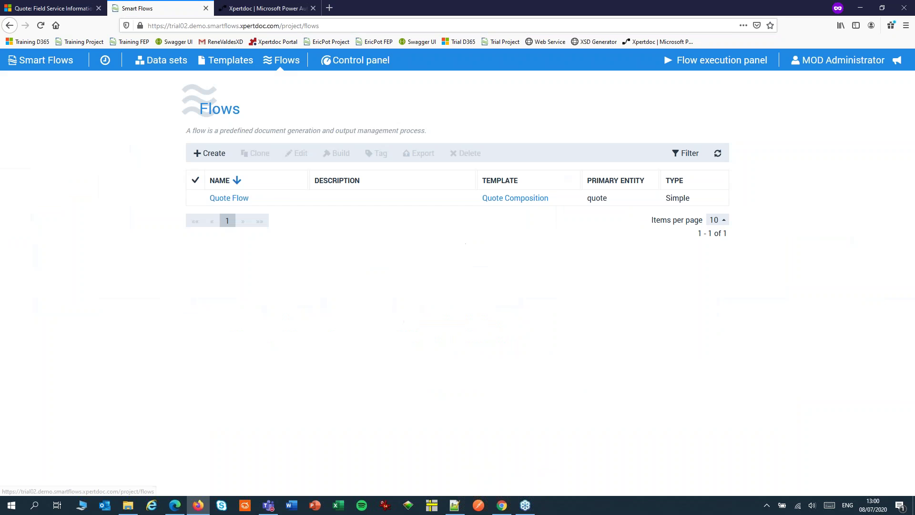
pyautogui.click(229, 198)
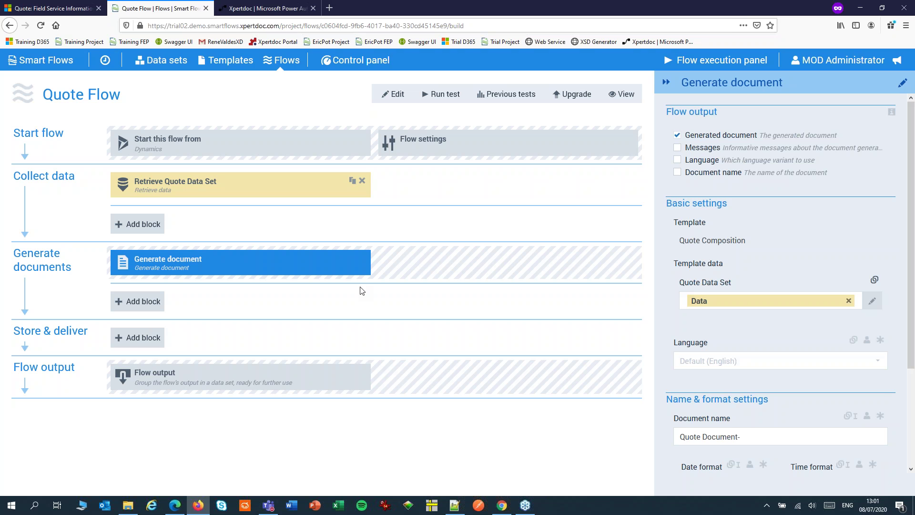
# Browse Store & deliver's Output and Dynamics blocks, add none, and return to Power Automate
pyautogui.click(139, 339)
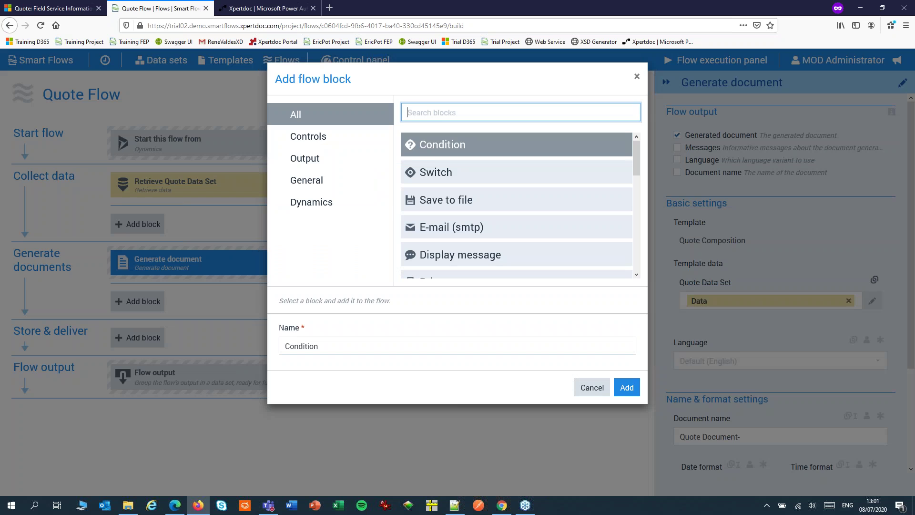
pyautogui.click(321, 164)
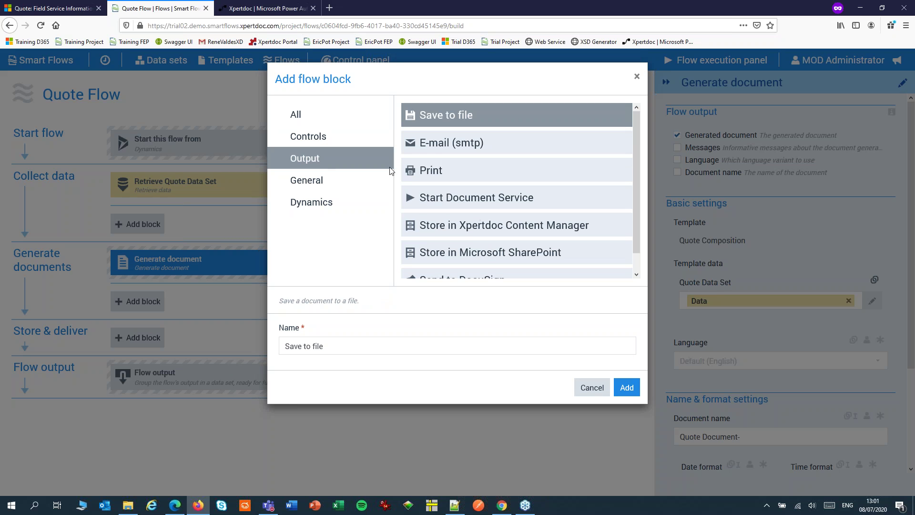
pyautogui.click(316, 205)
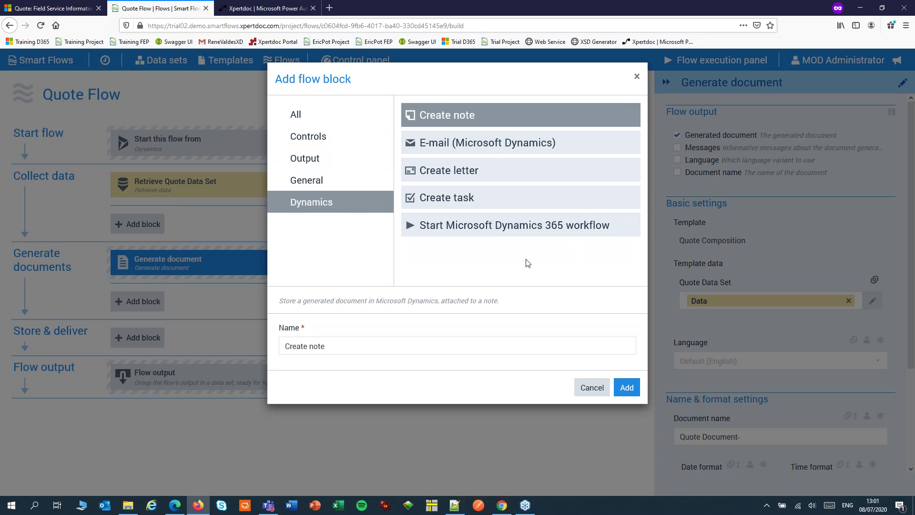
pyautogui.click(589, 389)
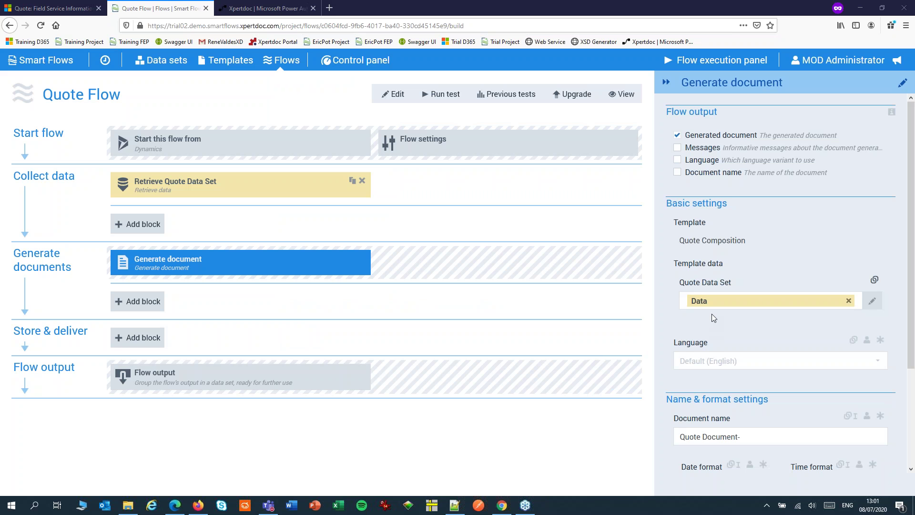
pyautogui.hotkey('ctrl', 'Tab')
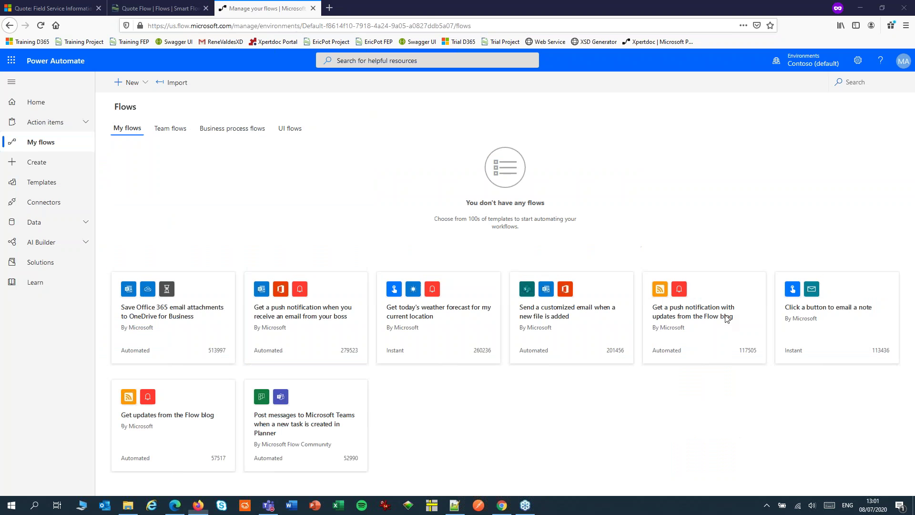
# Start a blank automated flow triggered by Dynamics 365 'When a record is updated'
pyautogui.click(133, 86)
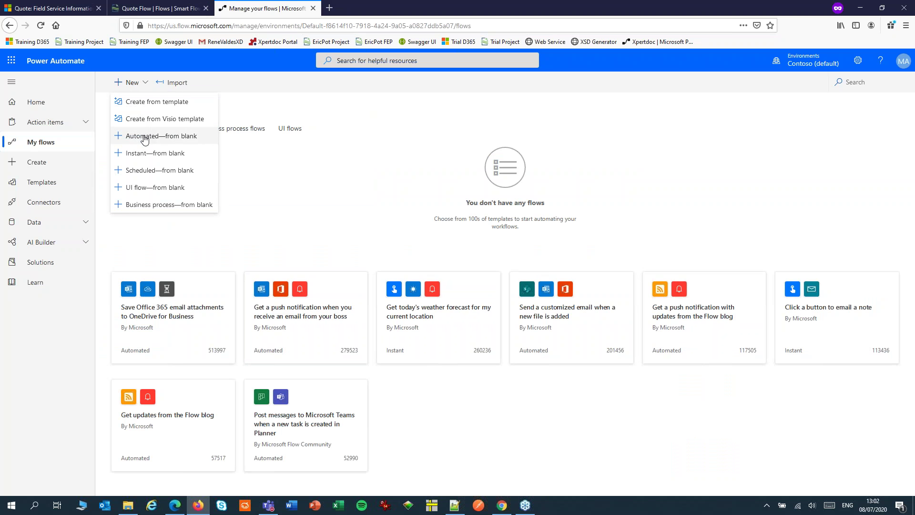
pyautogui.click(144, 137)
pyautogui.click(560, 337)
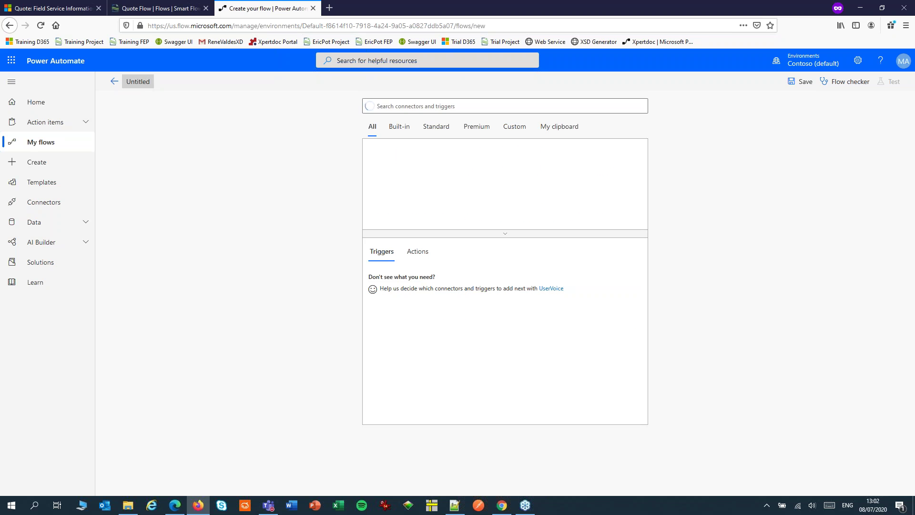
pyautogui.click(421, 109)
pyautogui.write('d')
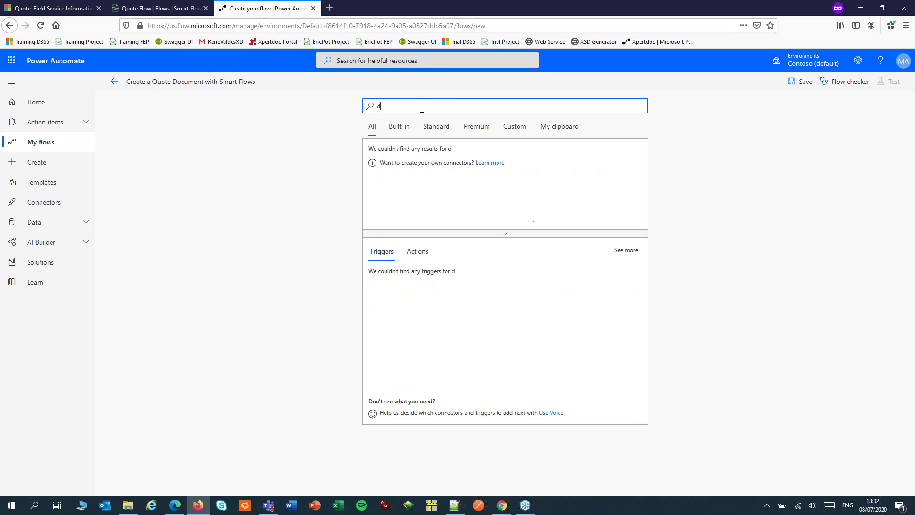
pyautogui.write('ynam')
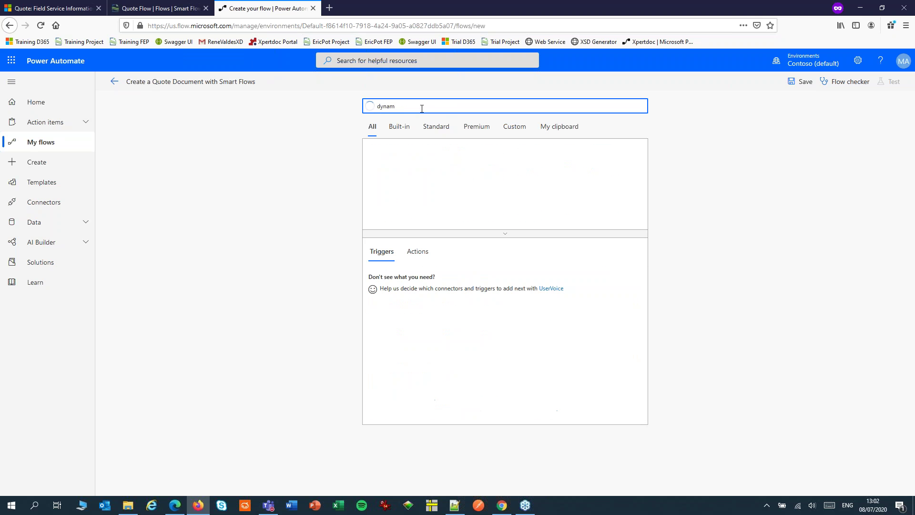
pyautogui.click(386, 160)
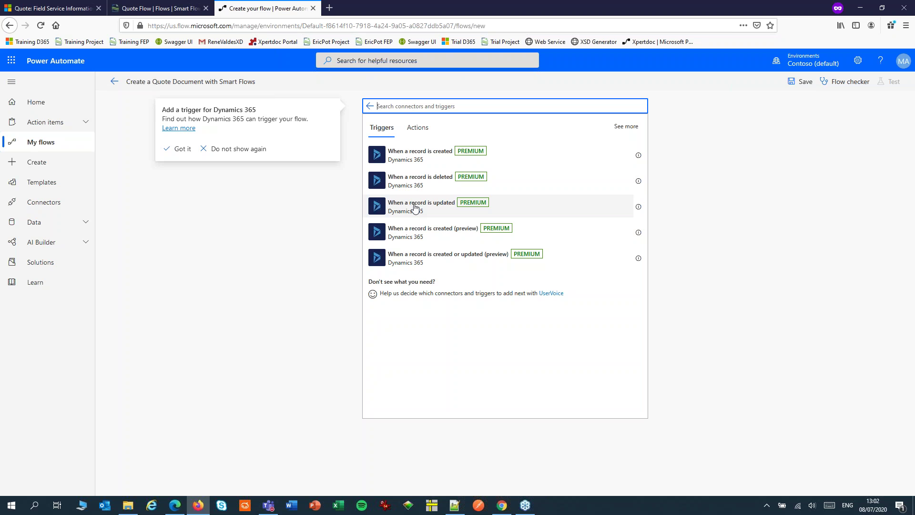
pyautogui.click(415, 207)
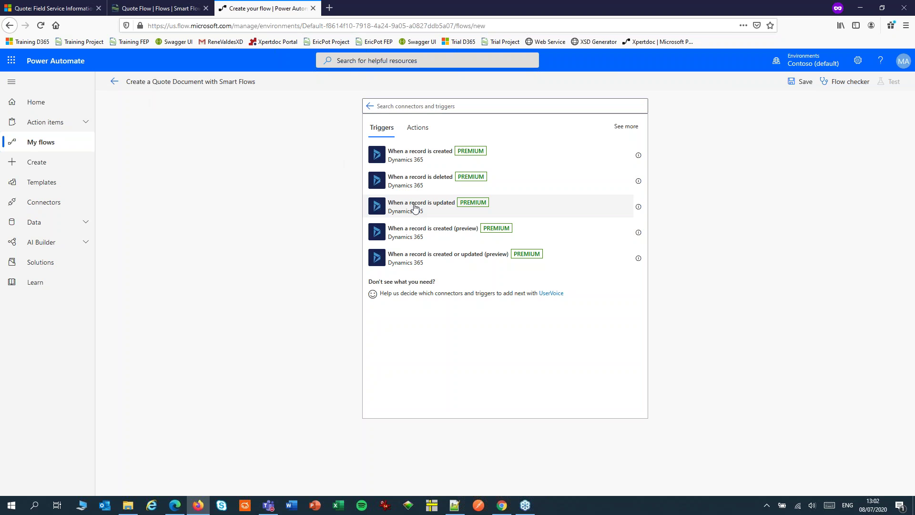
# Set the trigger's organization to Contoso and entity to Quotes
pyautogui.click(455, 133)
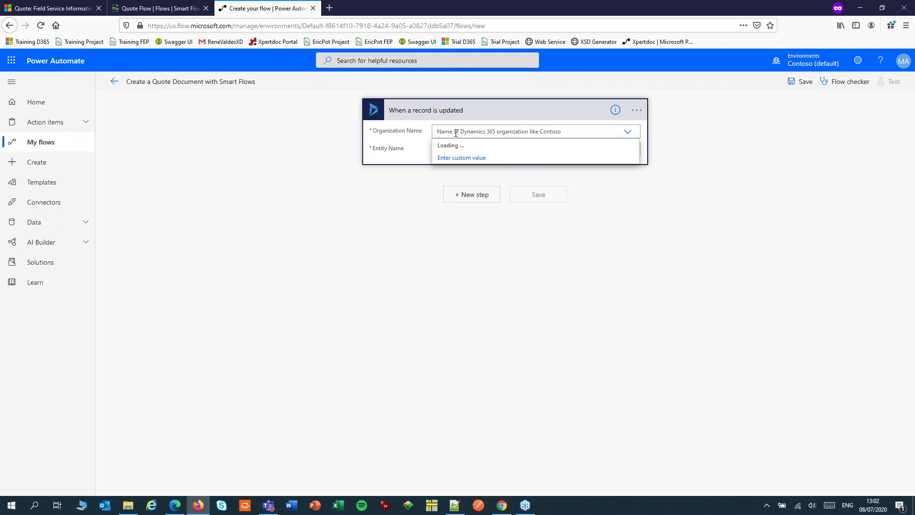
pyautogui.click(453, 145)
pyautogui.click(455, 149)
pyautogui.write('quotes')
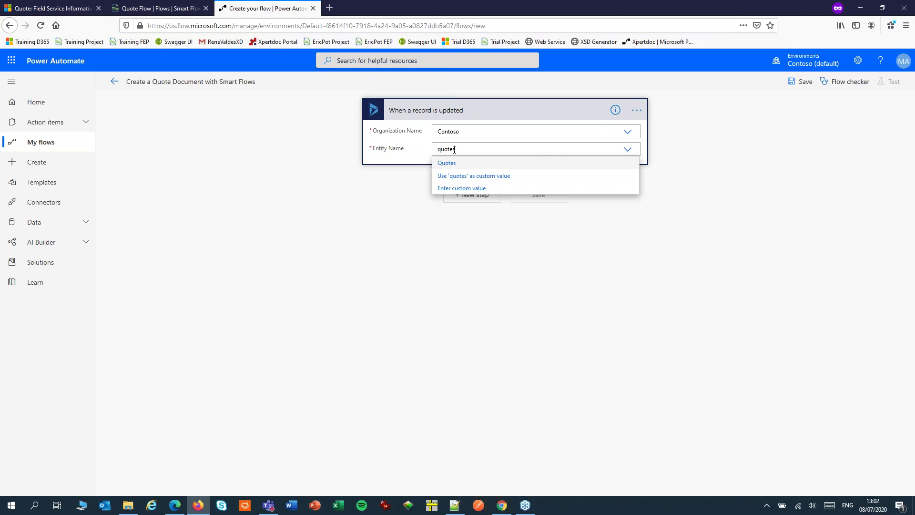
pyautogui.click(446, 164)
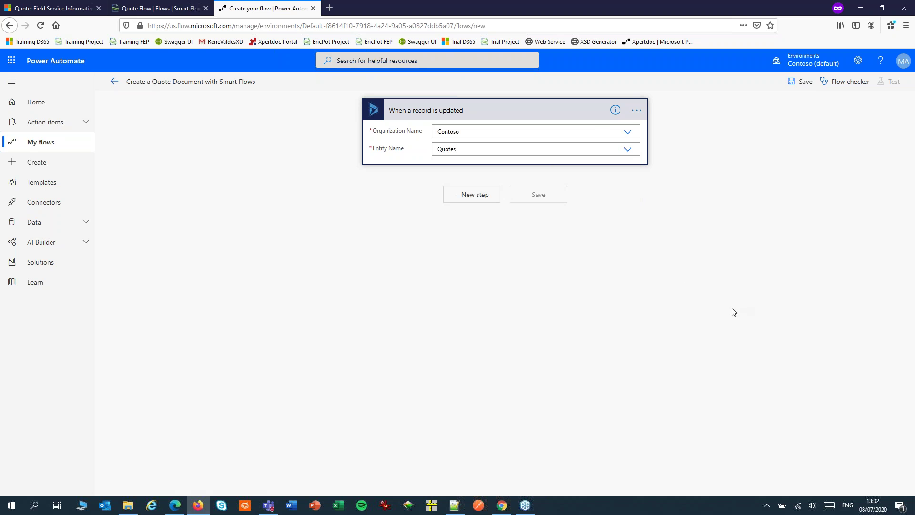
pyautogui.click(482, 196)
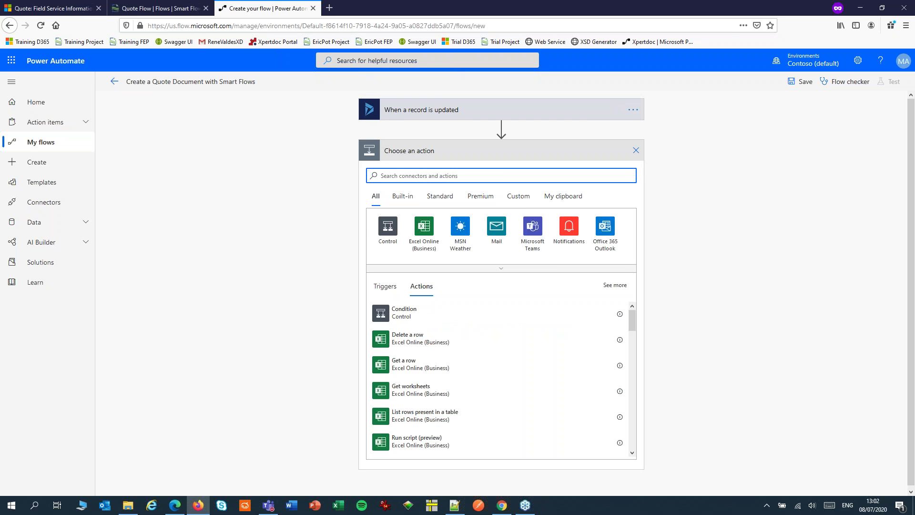
# Add the Xpertdoc Execute Dynamics Flow action and name its connection 'Smart Flow'
pyautogui.write('xpertdoc')
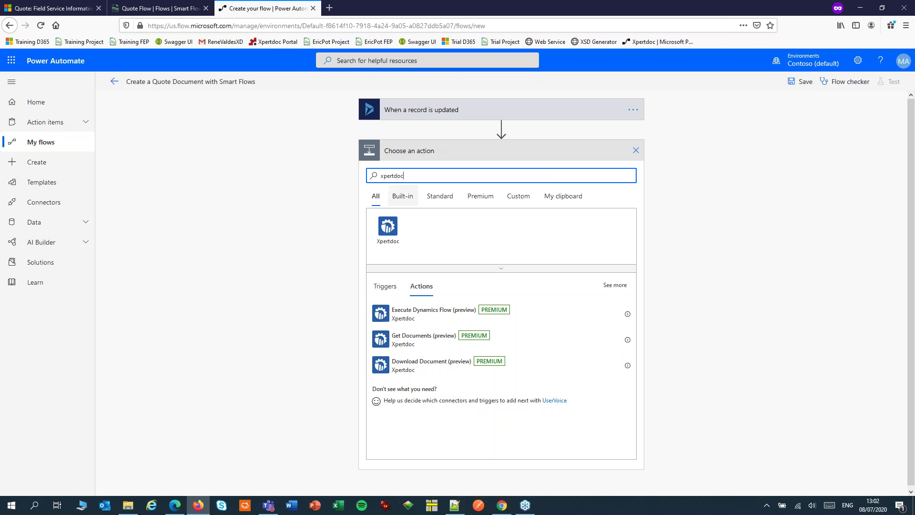
pyautogui.click(405, 315)
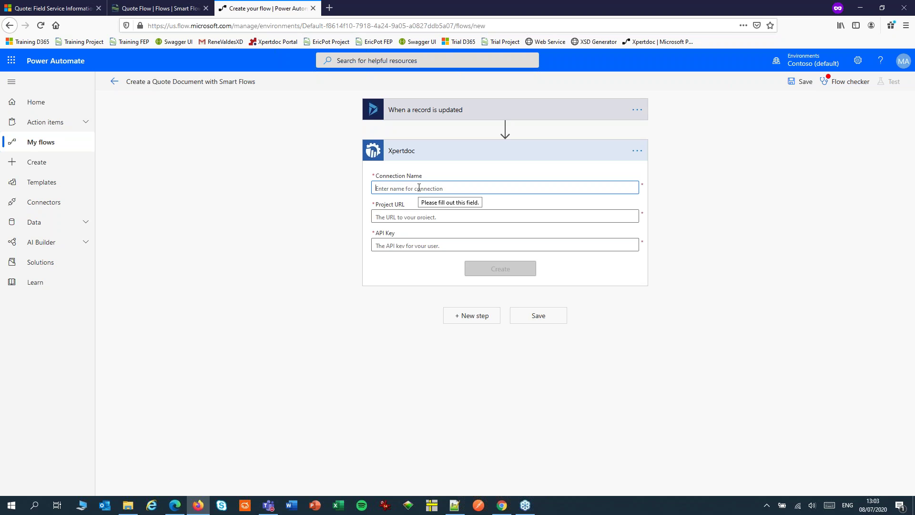
pyautogui.write('Smart Flows')
pyautogui.press('Tab')
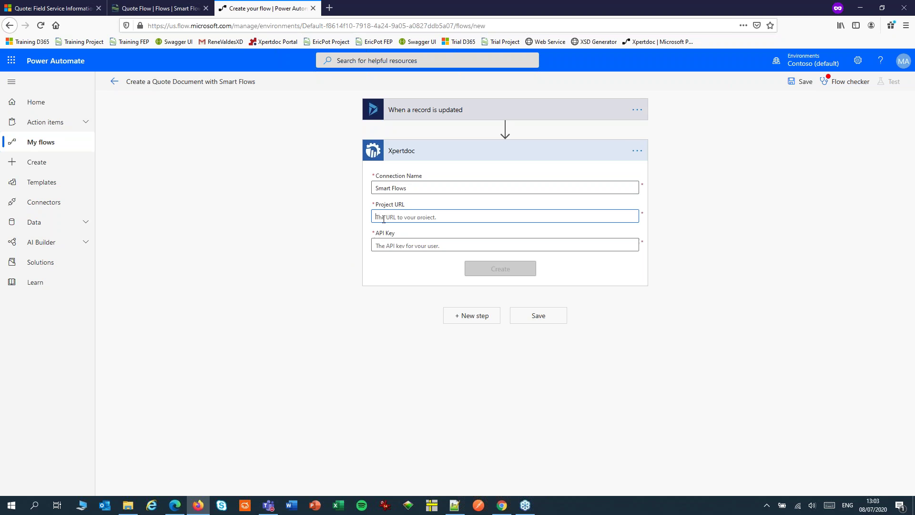
pyautogui.click(175, 8)
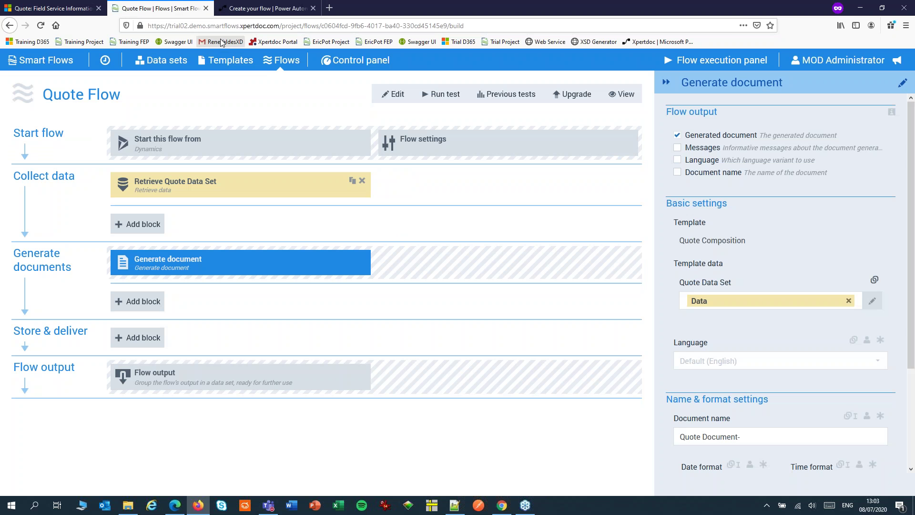
pyautogui.moveTo(282, 25); pyautogui.dragTo(30, 29)
pyautogui.hotkey('ctrl', 'c')
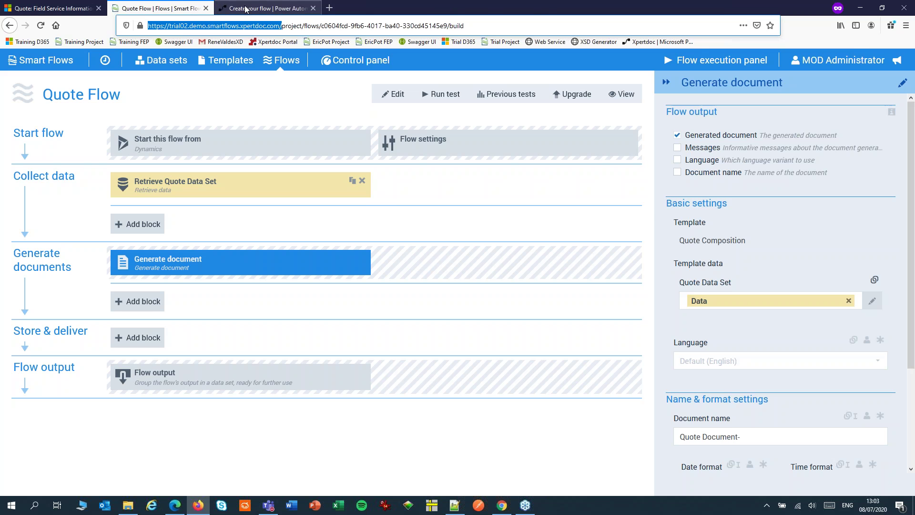
pyautogui.click(265, 8)
pyautogui.hotkey('ctrl', 'v')
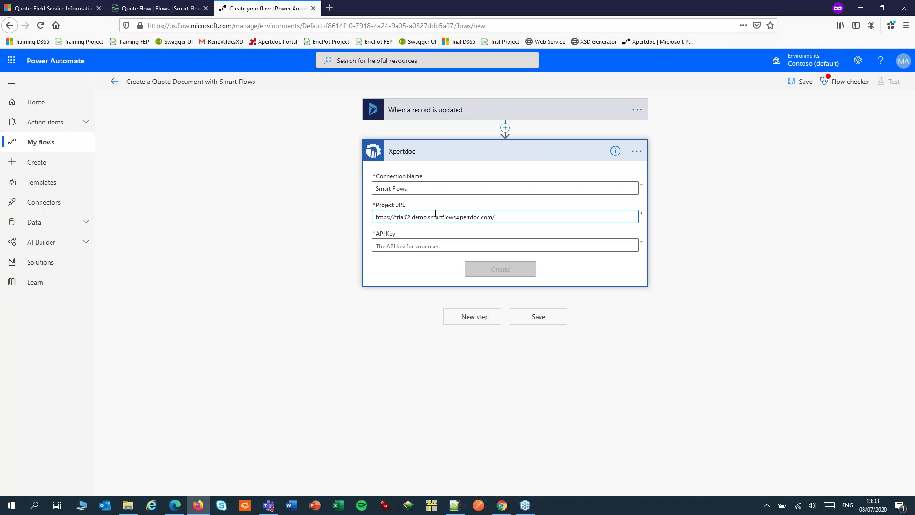
pyautogui.click(159, 10)
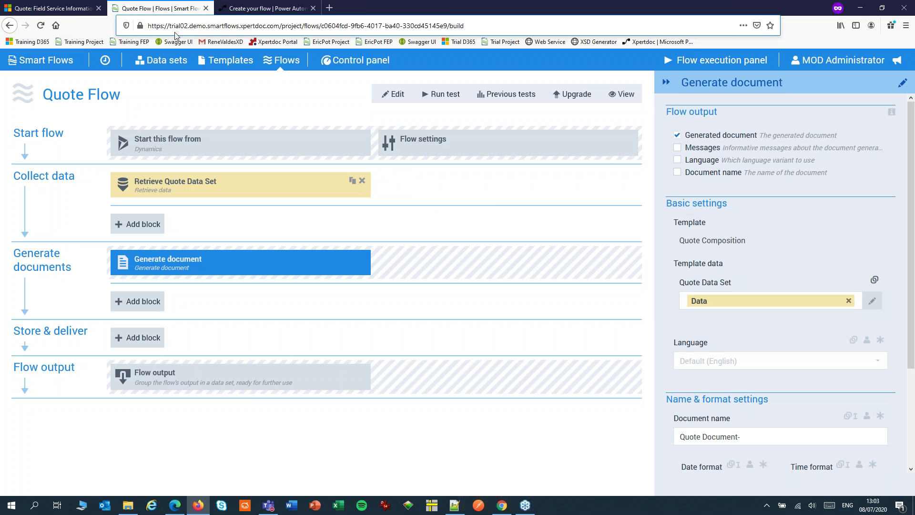
pyautogui.click(359, 60)
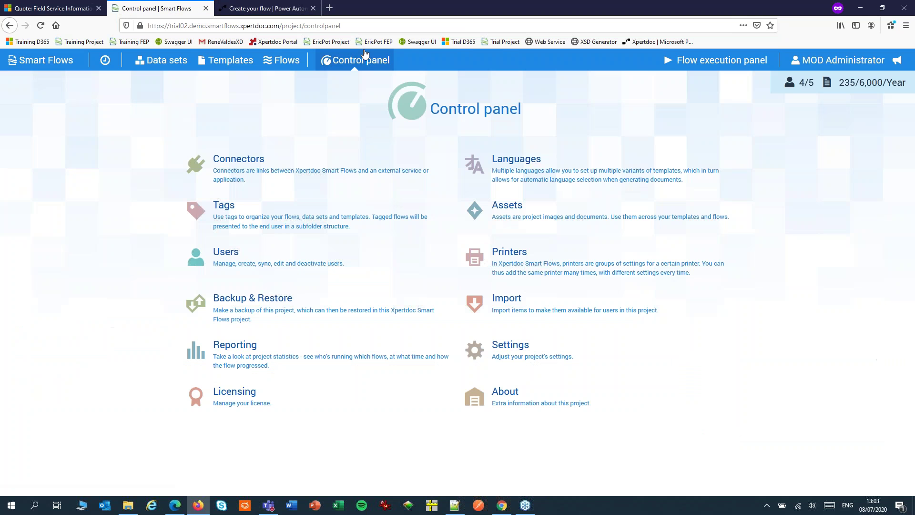
# Open the administrator user's API keys from the Control panel Users list
pyautogui.click(239, 262)
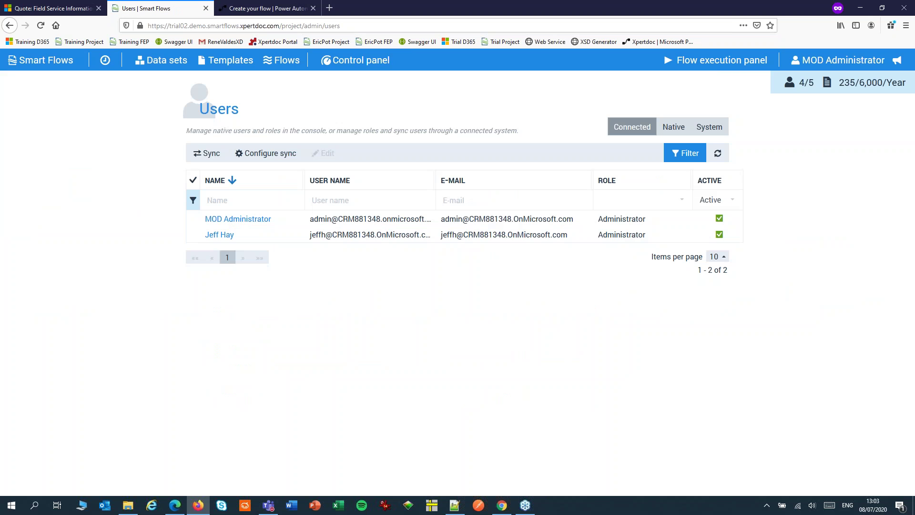
pyautogui.click(239, 220)
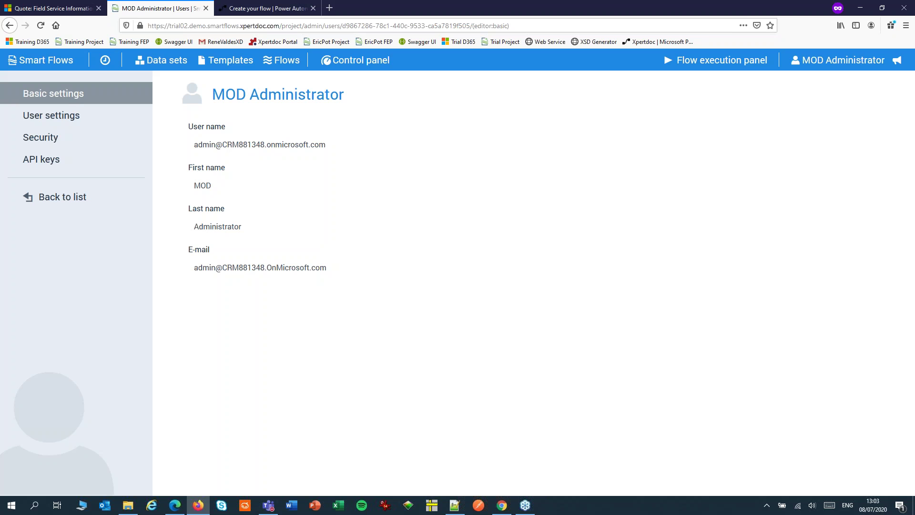
pyautogui.click(26, 159)
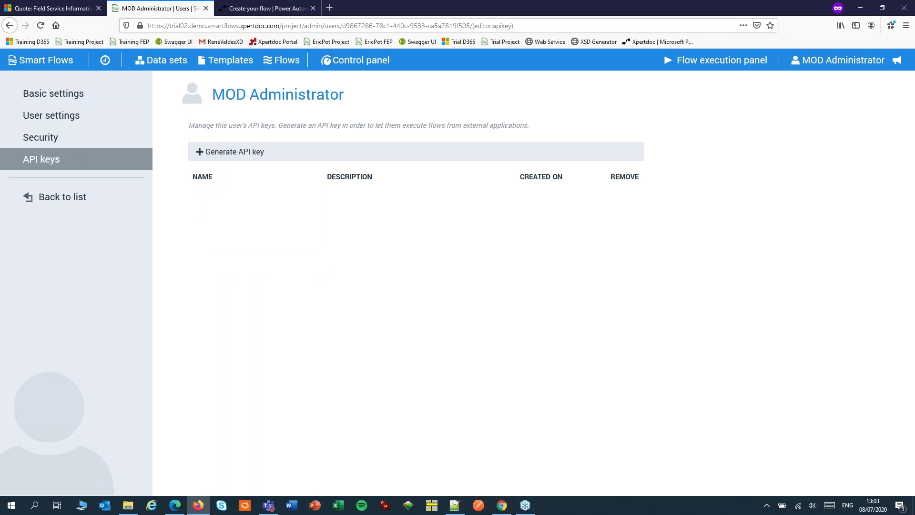
# Generate a new key named 'API Key', copy it, and return to the connection's API Key field
pyautogui.click(228, 152)
pyautogui.click(377, 151)
pyautogui.write('API Key')
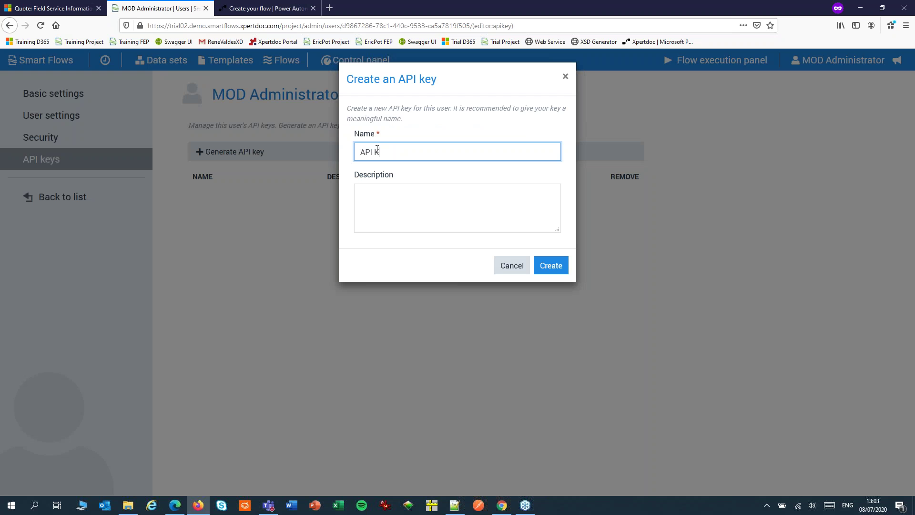
pyautogui.click(551, 265)
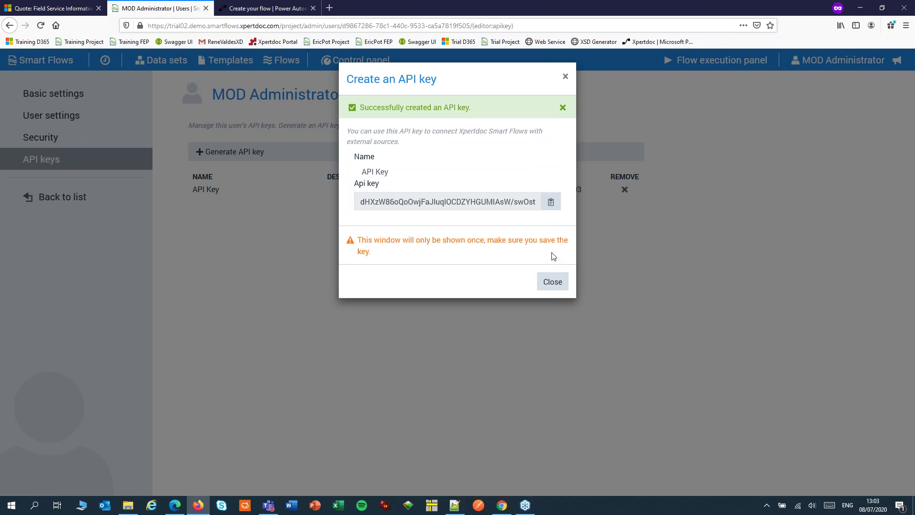
pyautogui.click(551, 201)
pyautogui.click(277, 8)
pyautogui.click(425, 245)
# Create the connection with the pasted API key; set Entity to the Quote identifier, Flow to Quote Flow
pyautogui.hotkey('ctrl', 'v')
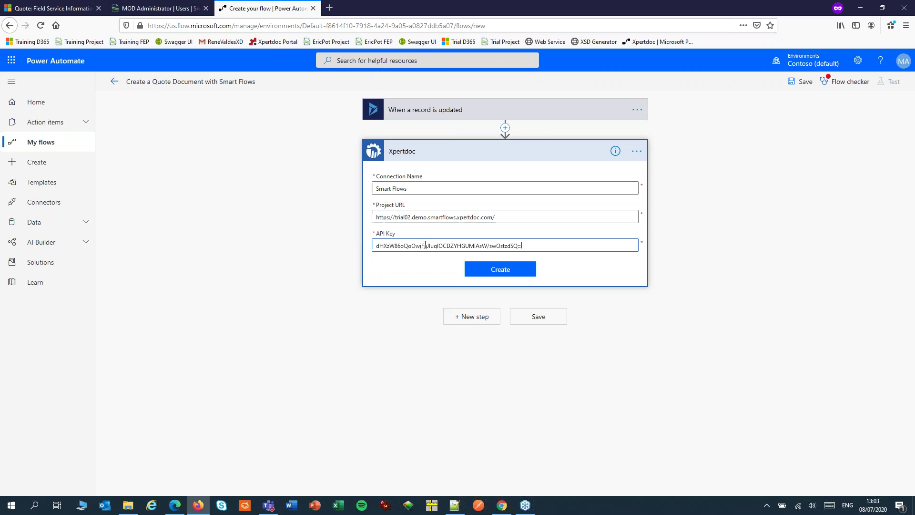
pyautogui.click(496, 268)
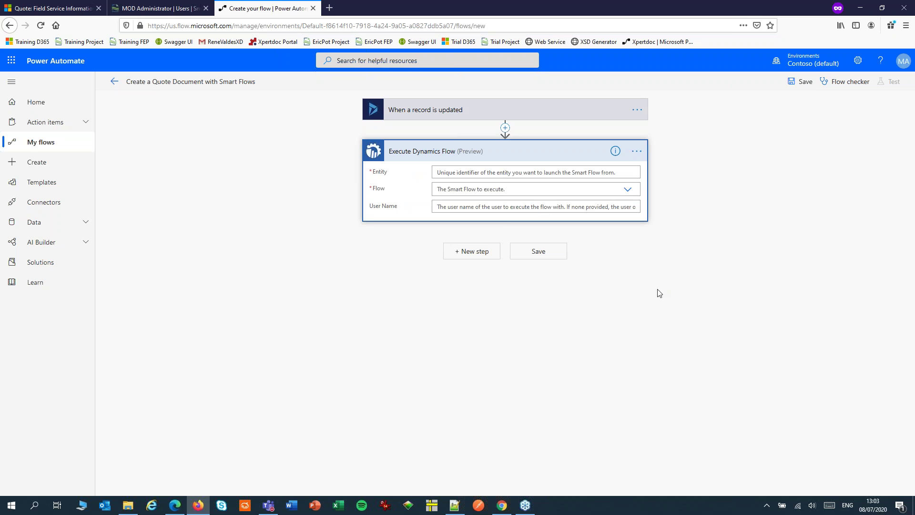
pyautogui.click(464, 175)
pyautogui.write('q')
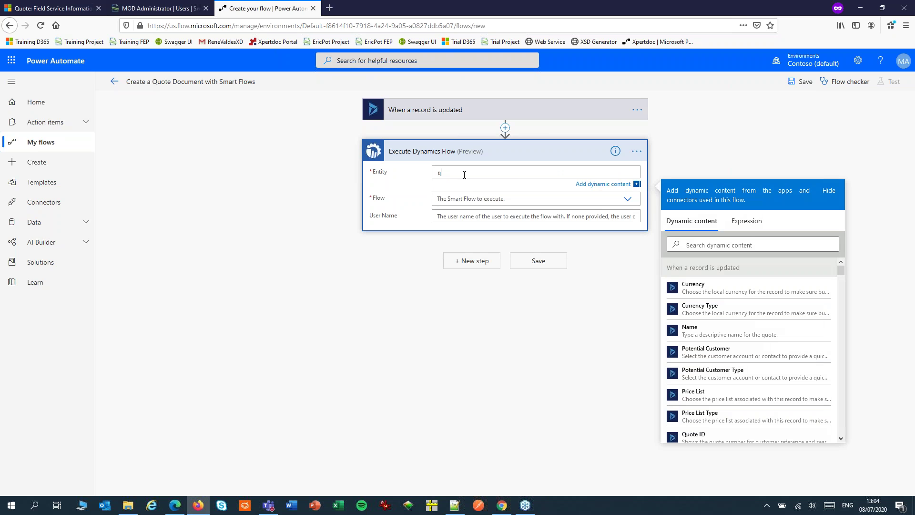
pyautogui.press('BackSpace')
pyautogui.click(704, 245)
pyautogui.write('quote')
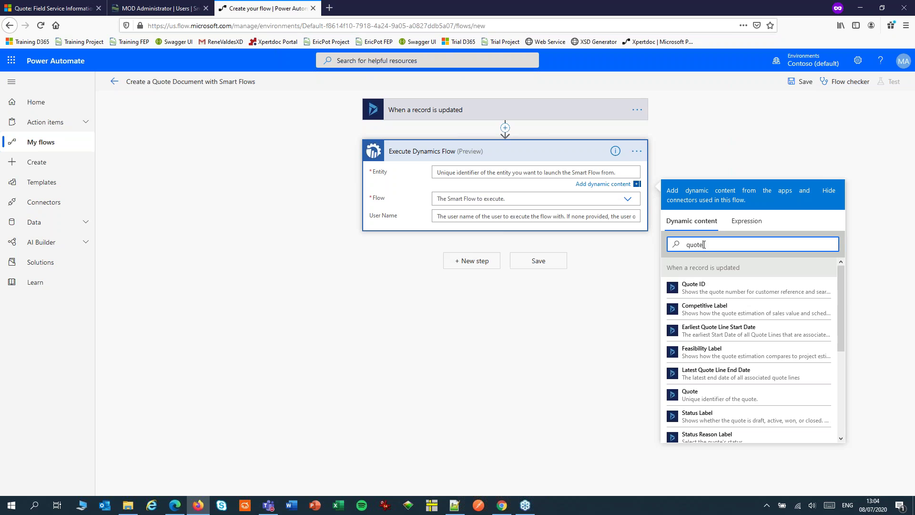
pyautogui.click(700, 396)
pyautogui.click(479, 200)
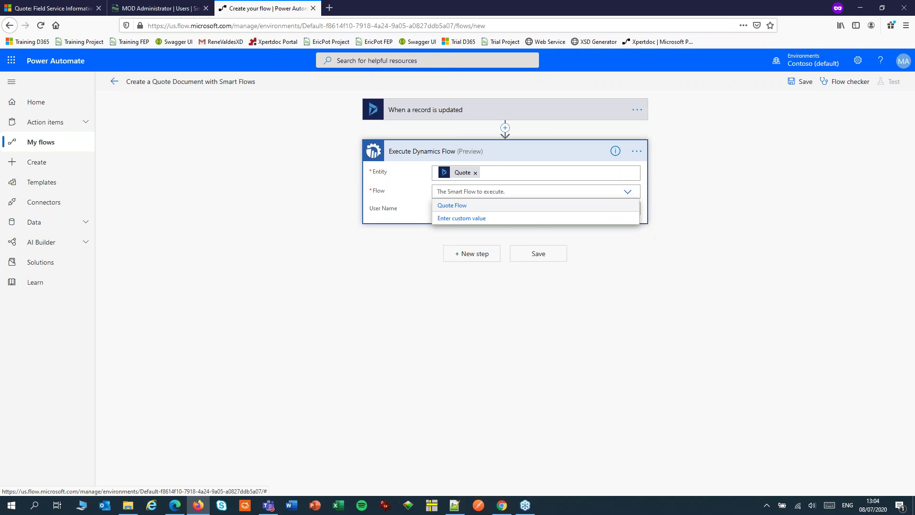
pyautogui.click(449, 206)
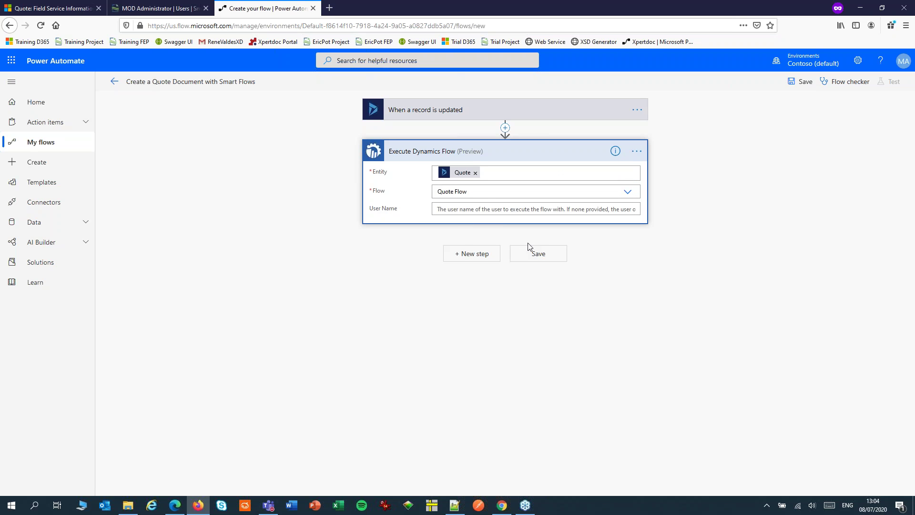
# Add Xpertdoc Get Documents with Execution set to the Execute Dynamics Flow's Execution value
pyautogui.click(472, 257)
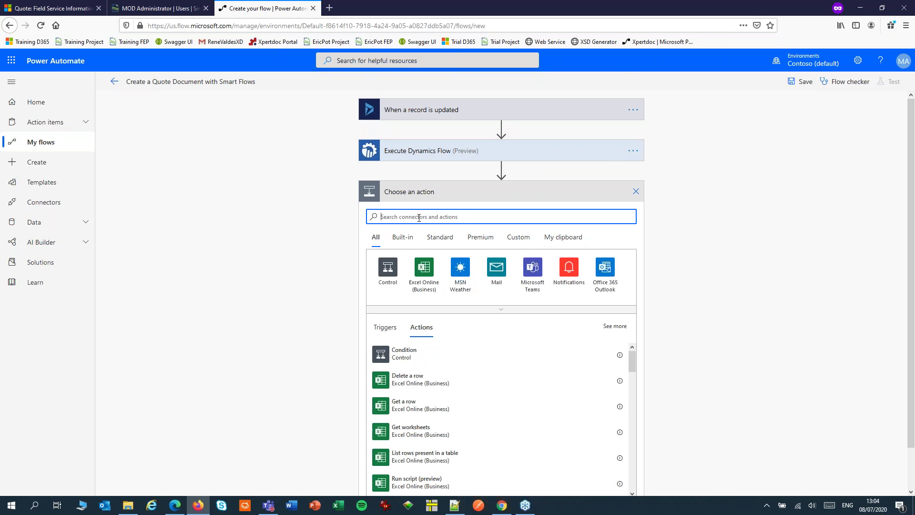
pyautogui.write('xpertdoc')
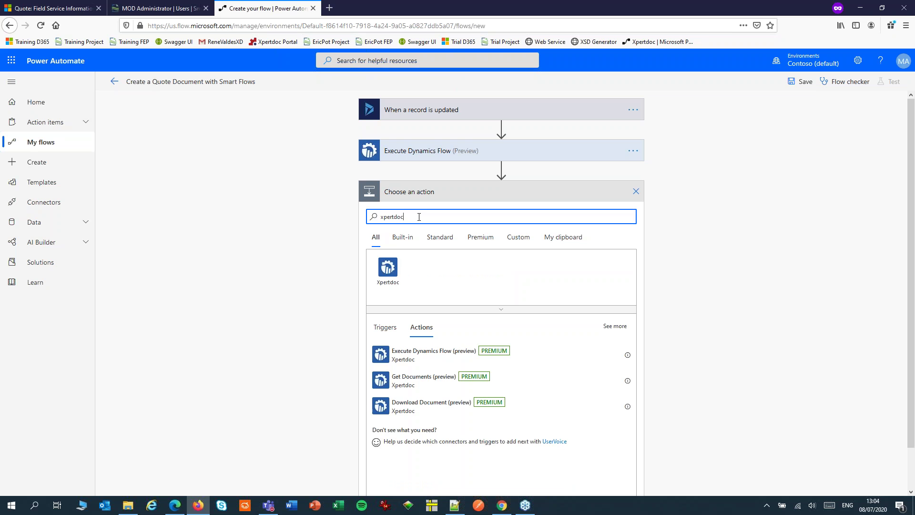
pyautogui.click(409, 379)
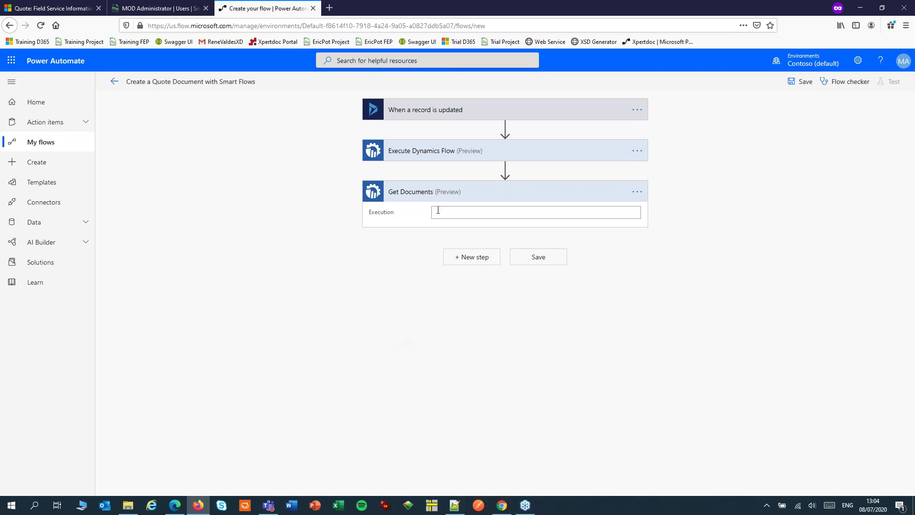
pyautogui.click(437, 211)
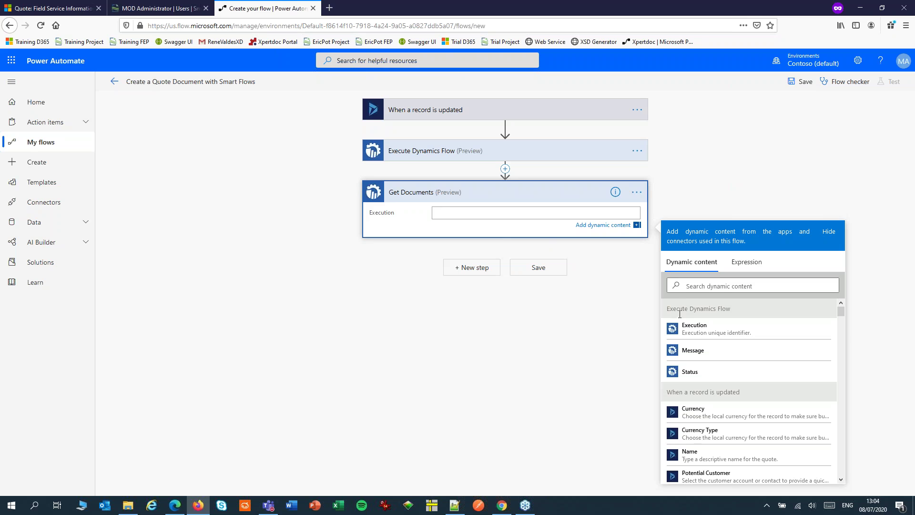
pyautogui.click(694, 330)
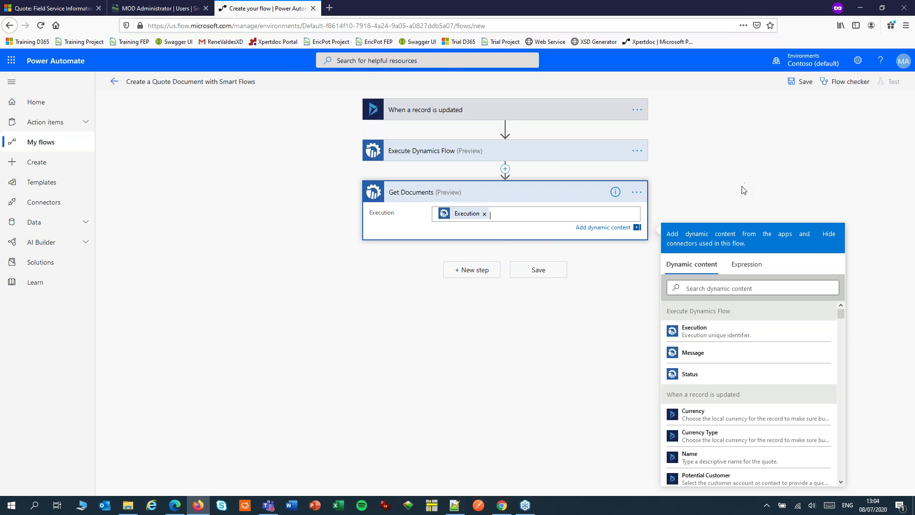
pyautogui.click(472, 270)
# Add Xpertdoc Download Document with Document from Get Documents, creating an Apply to each loop
pyautogui.write('x')
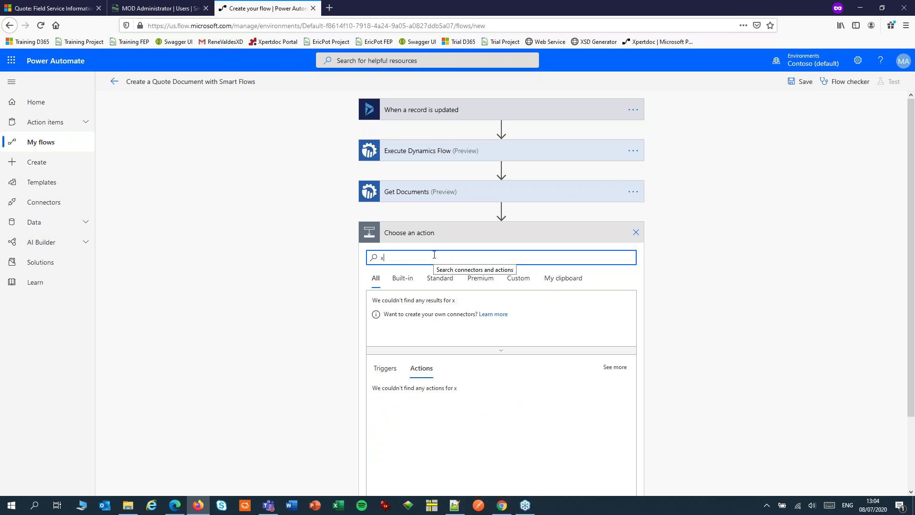
pyautogui.write('pertdoc')
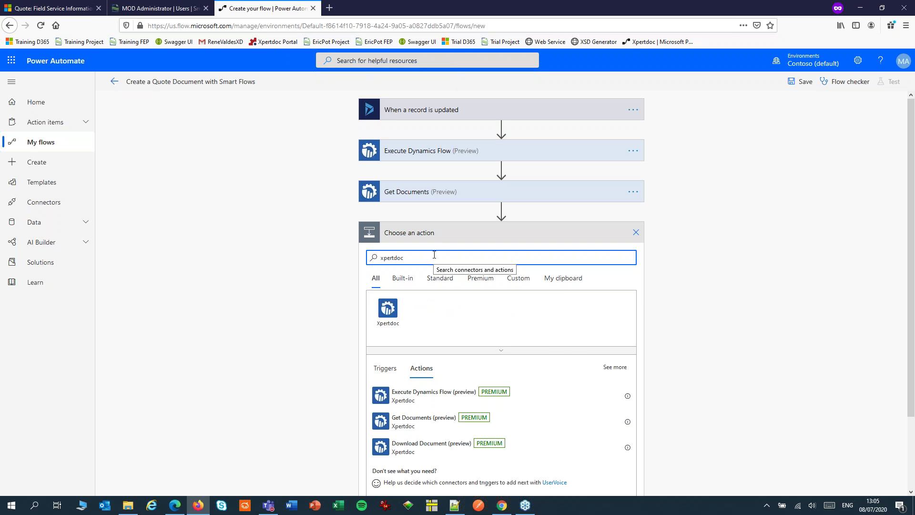
pyautogui.click(398, 449)
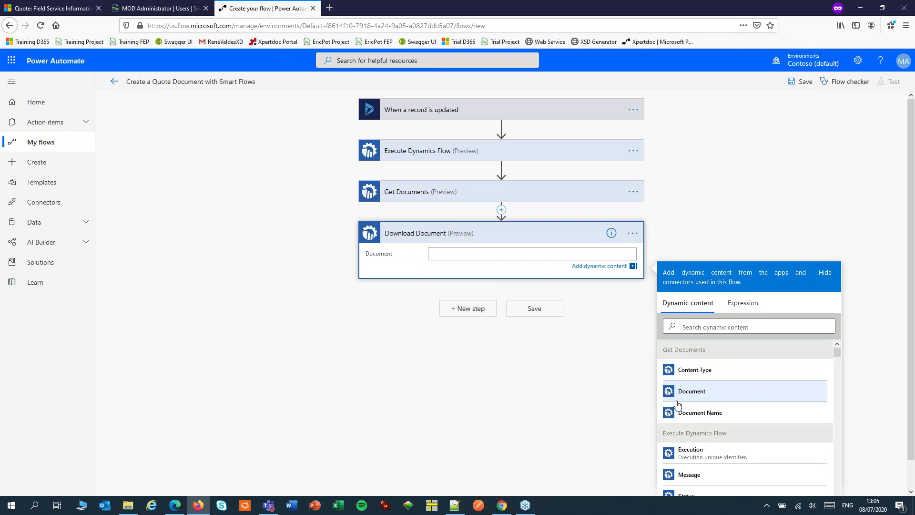
pyautogui.click(686, 395)
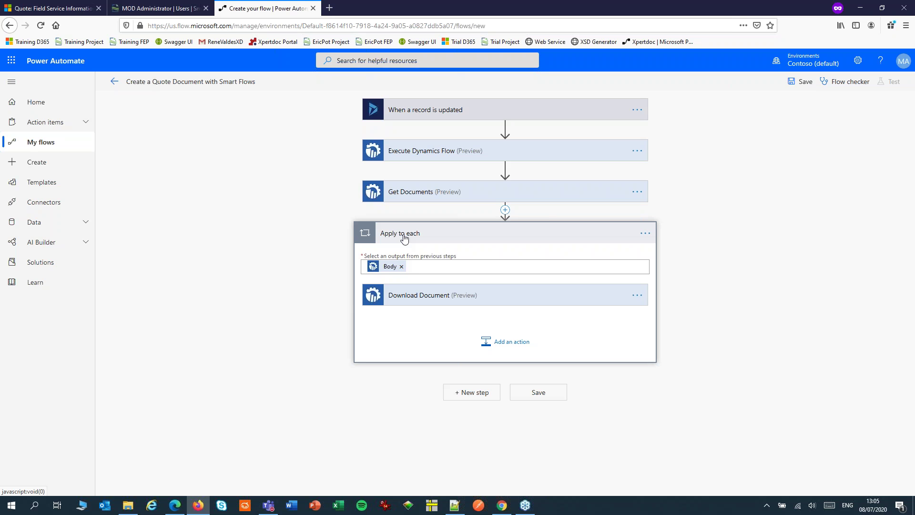
# Add a OneDrive for Business Create file action inside the loop
pyautogui.click(500, 347)
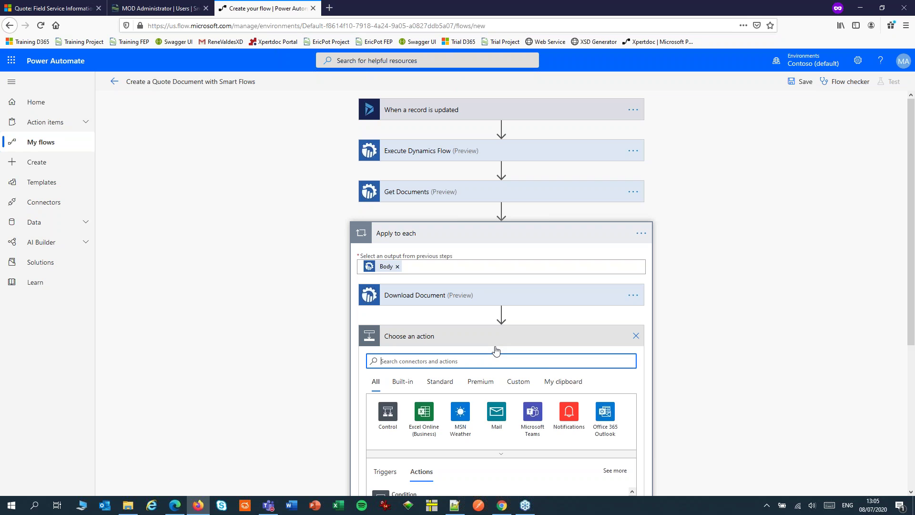
pyautogui.write('one')
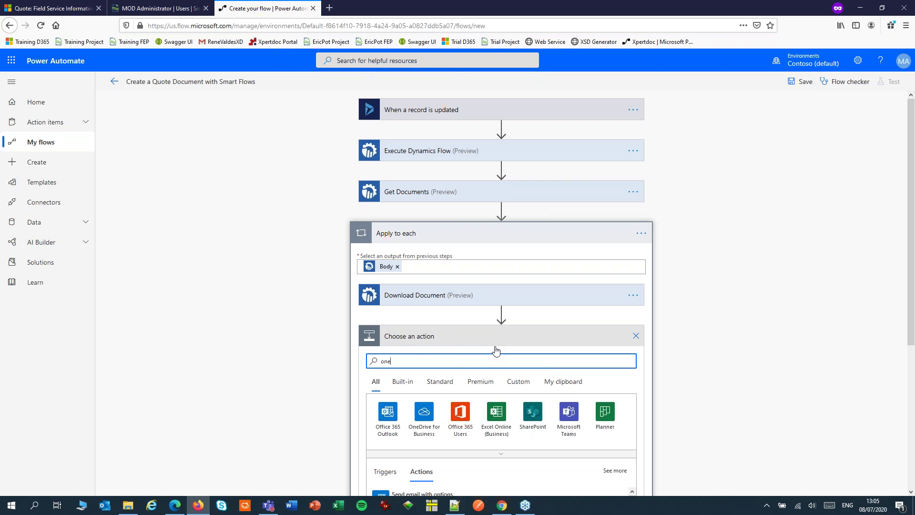
pyautogui.write('drive')
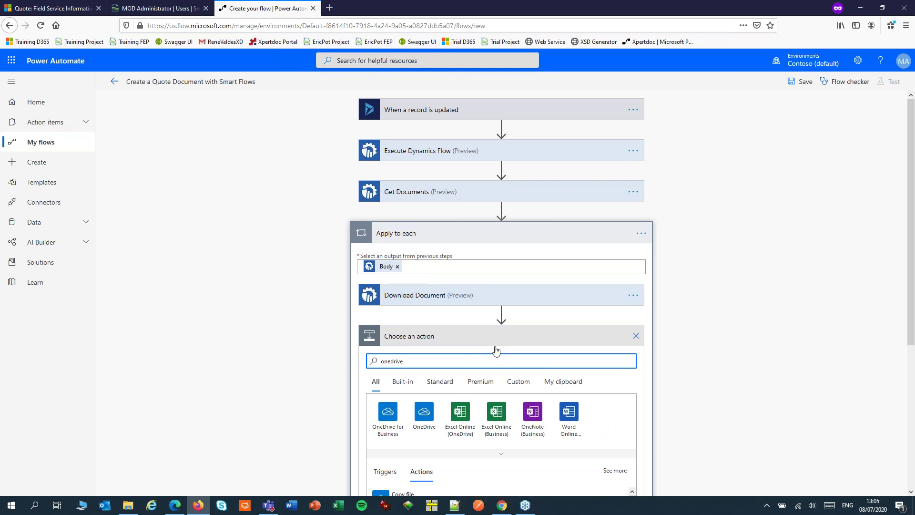
pyautogui.scroll(-3, 495, 351)
pyautogui.click(384, 306)
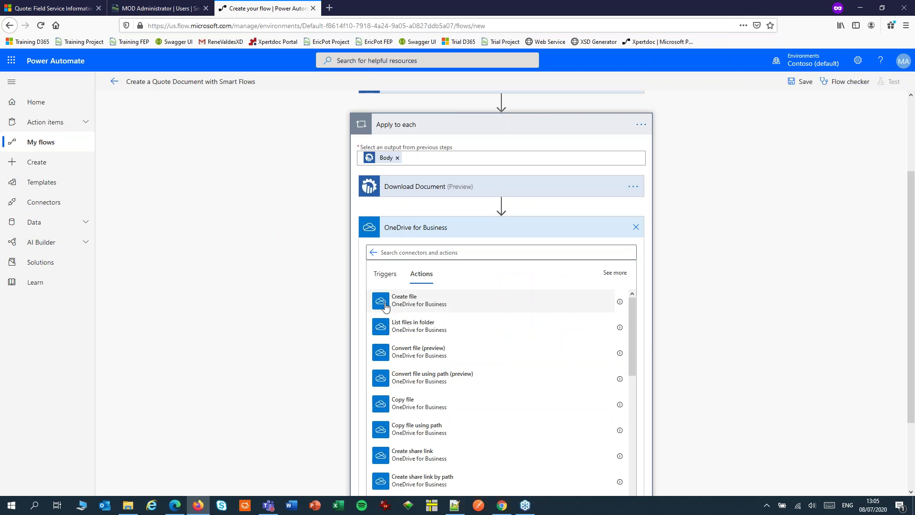
pyautogui.click(386, 305)
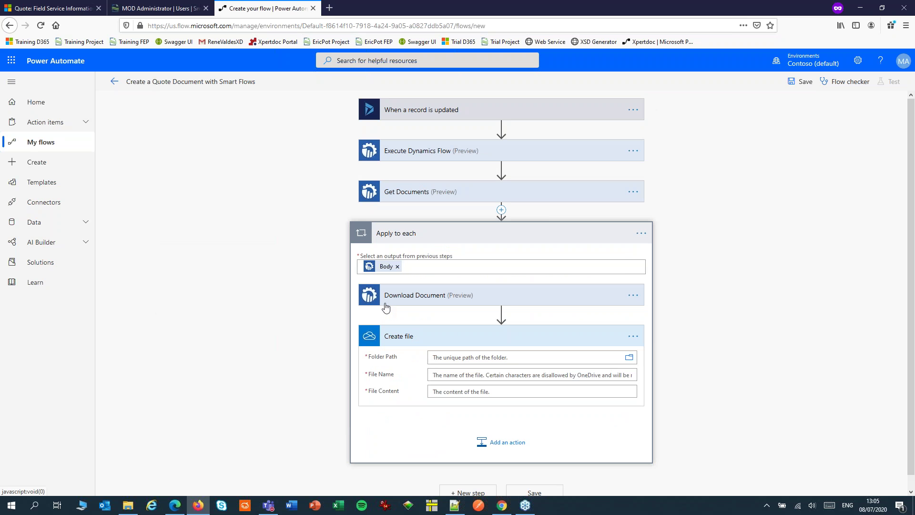
# Set Folder Path '/', File Name Document Name, File Content Document Content, and save the flow
pyautogui.click(442, 361)
pyautogui.write('/')
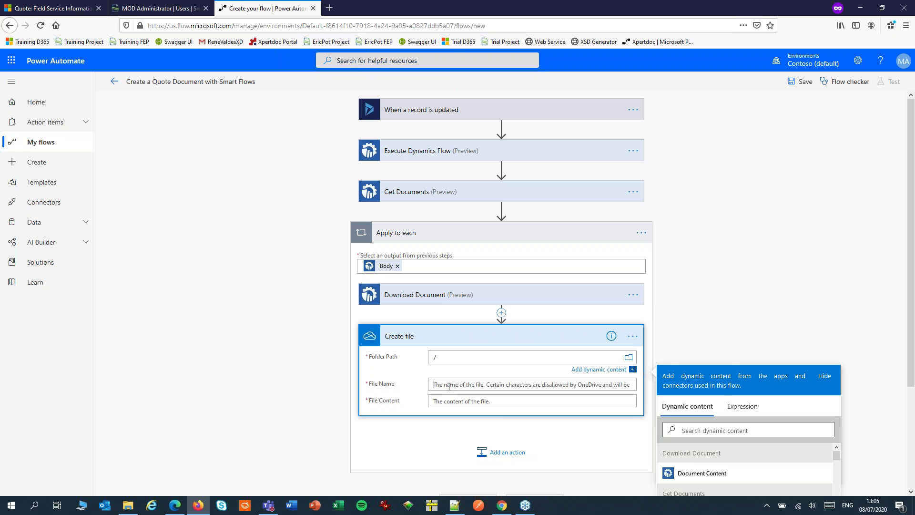
pyautogui.click(434, 376)
pyautogui.scroll(-3, 686, 317)
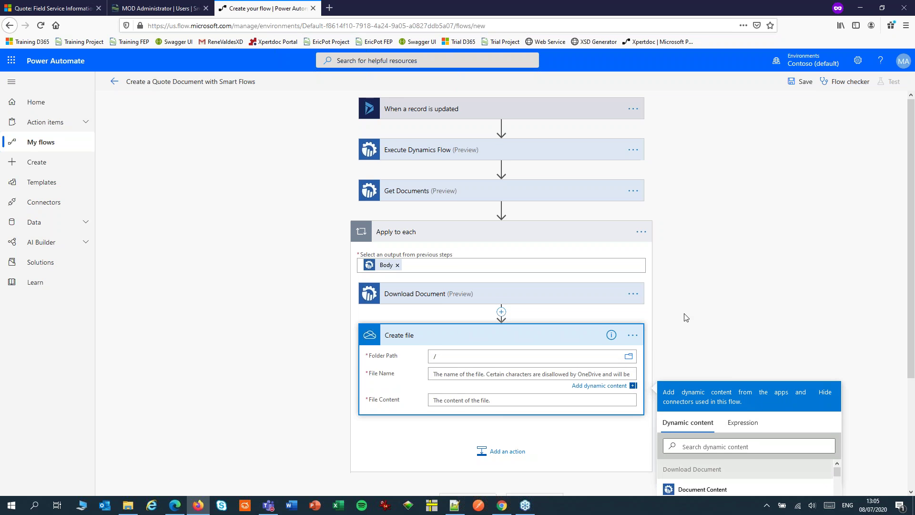
pyautogui.scroll(-1, 686, 316)
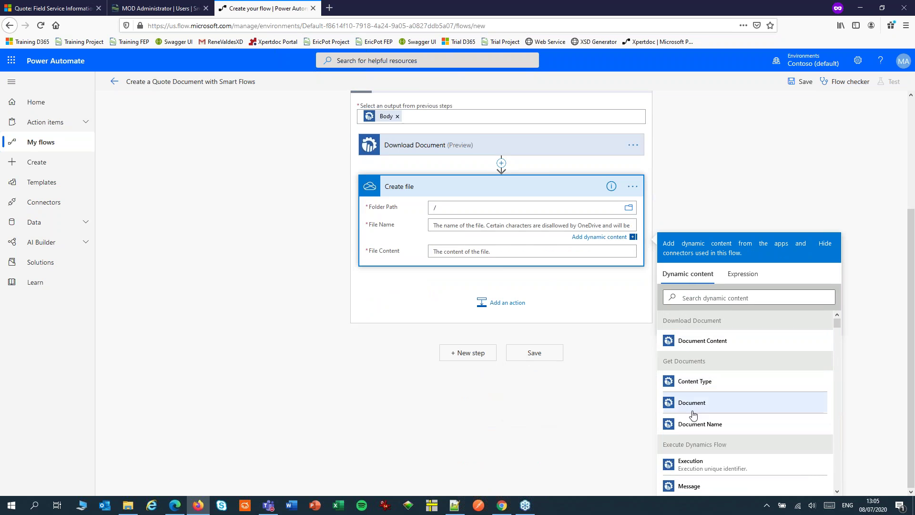
pyautogui.click(694, 429)
pyautogui.click(478, 253)
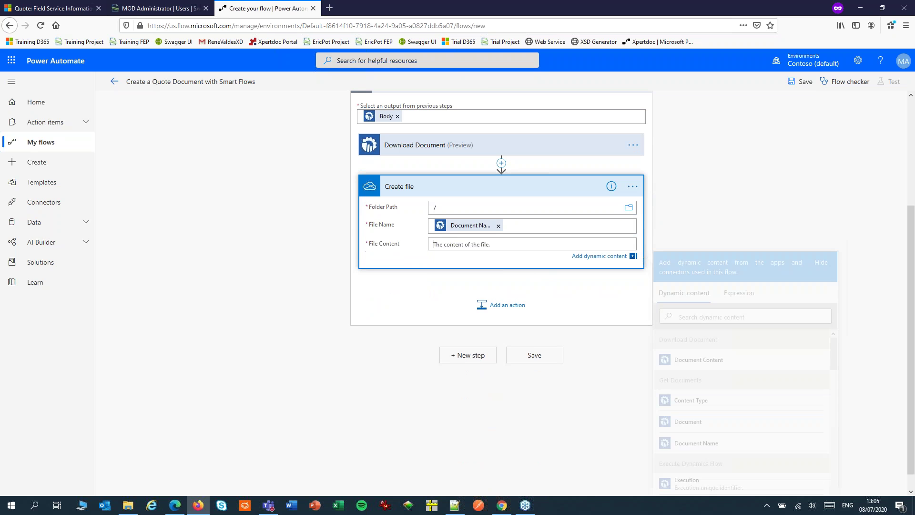
pyautogui.click(711, 365)
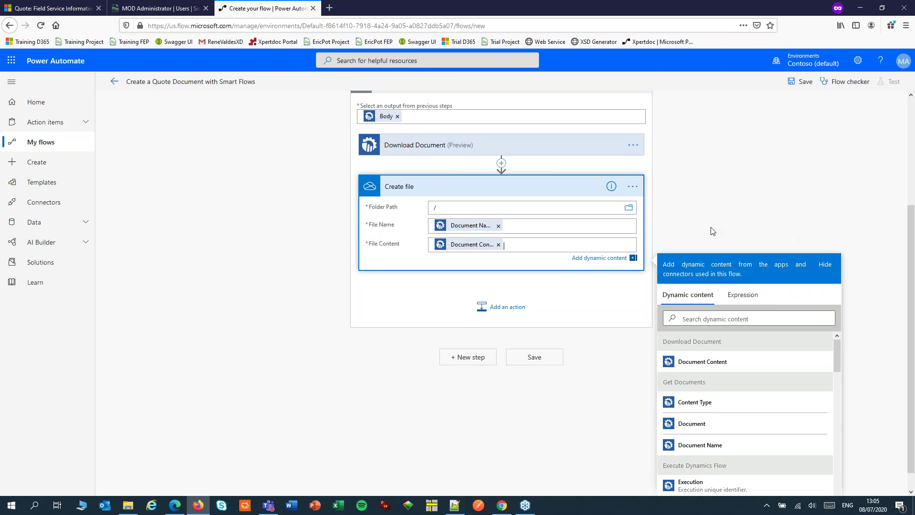
pyautogui.scroll(3, 712, 231)
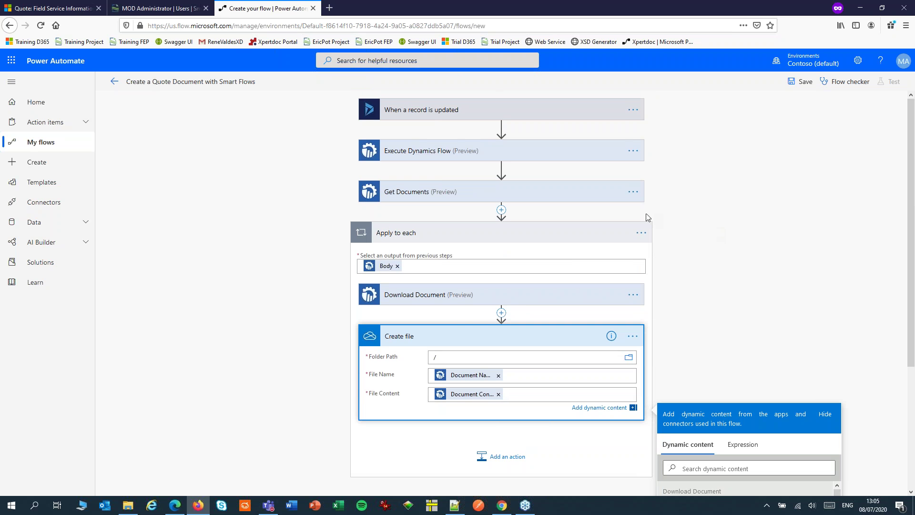
pyautogui.click(798, 83)
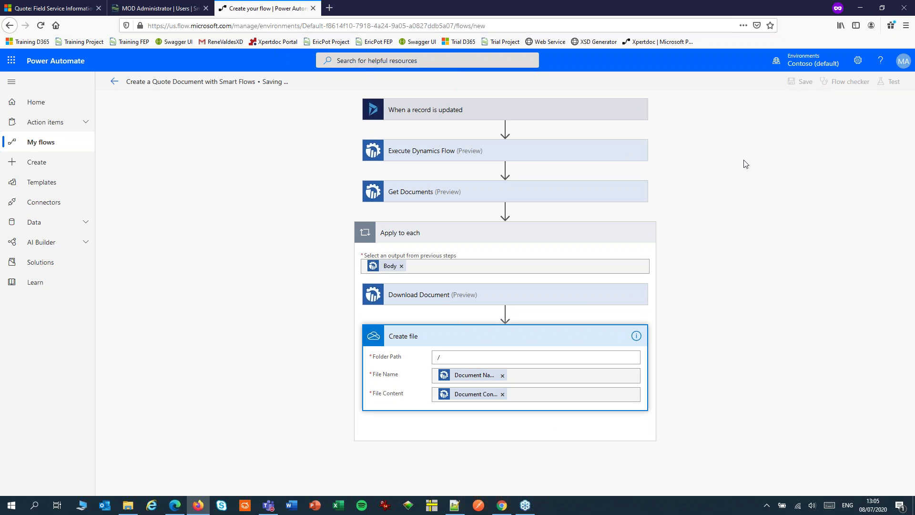
# Switch back to the Dynamics 365 tab showing the A. Datum Solar Quote
pyautogui.hotkey('ctrl', '1')
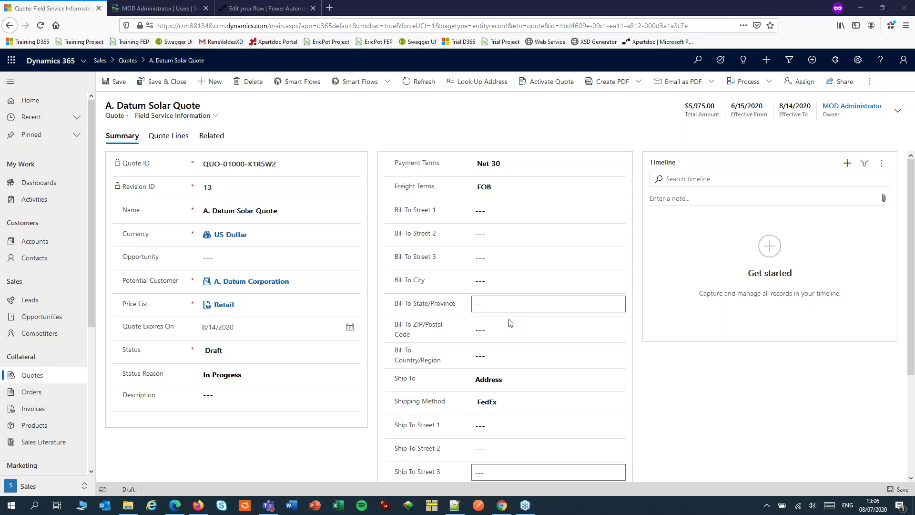
# Change the A. Datum Solar Quote's Status to Active and save the record
pyautogui.click(226, 353)
pyautogui.click(220, 392)
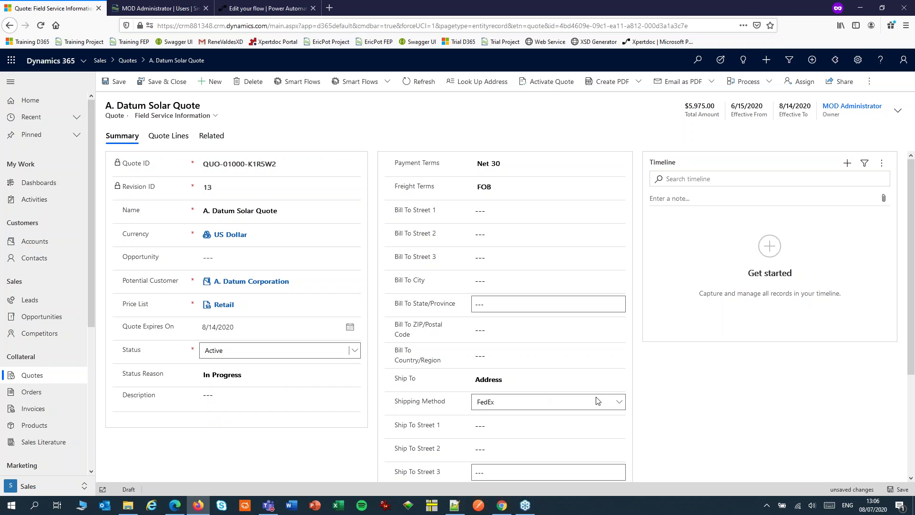
pyautogui.click(902, 491)
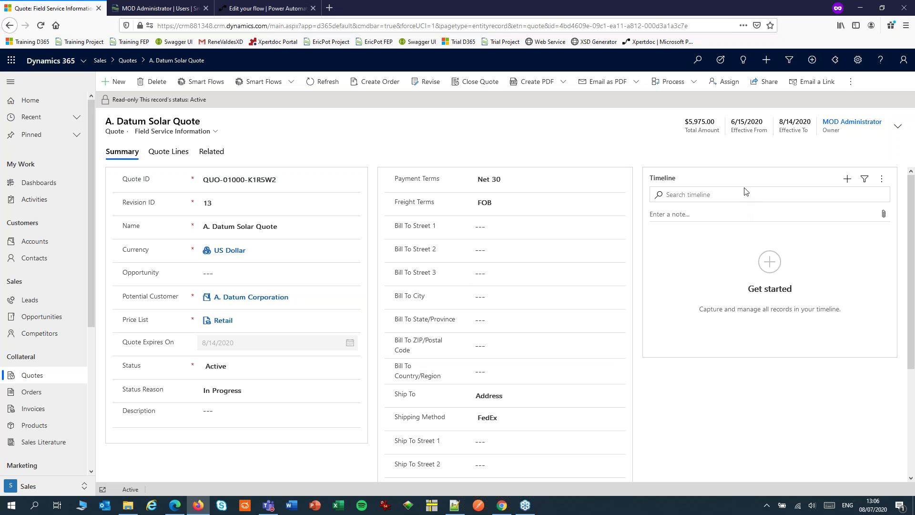
pyautogui.click(11, 60)
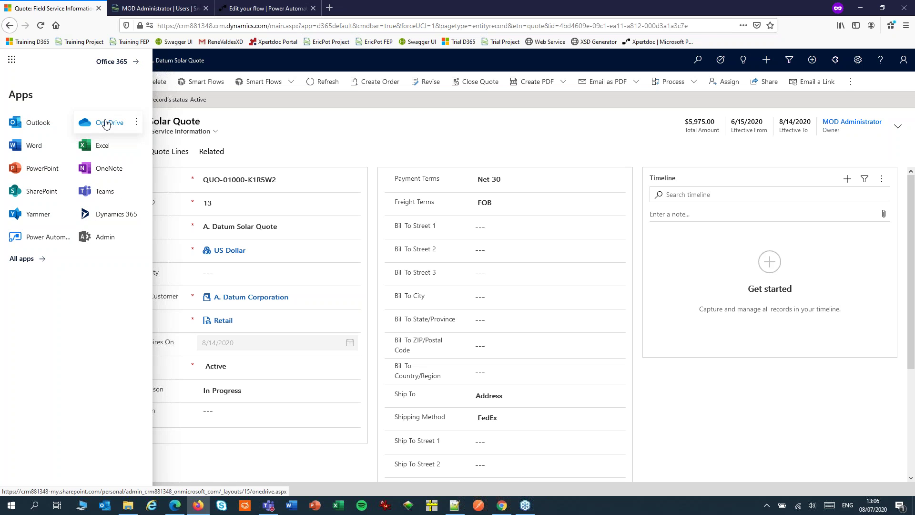
# Open Quote Document-20200708 110659.pdf from My files in OneDrive
pyautogui.click(125, 128)
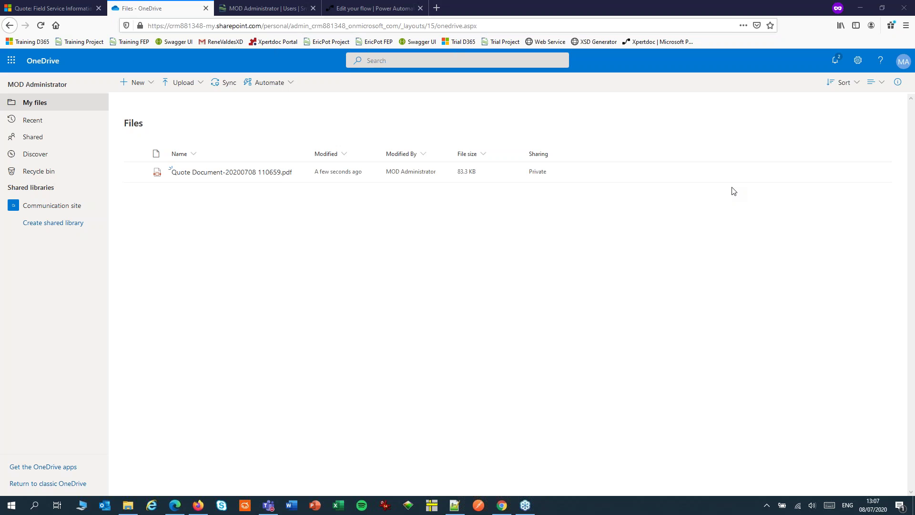
pyautogui.click(228, 173)
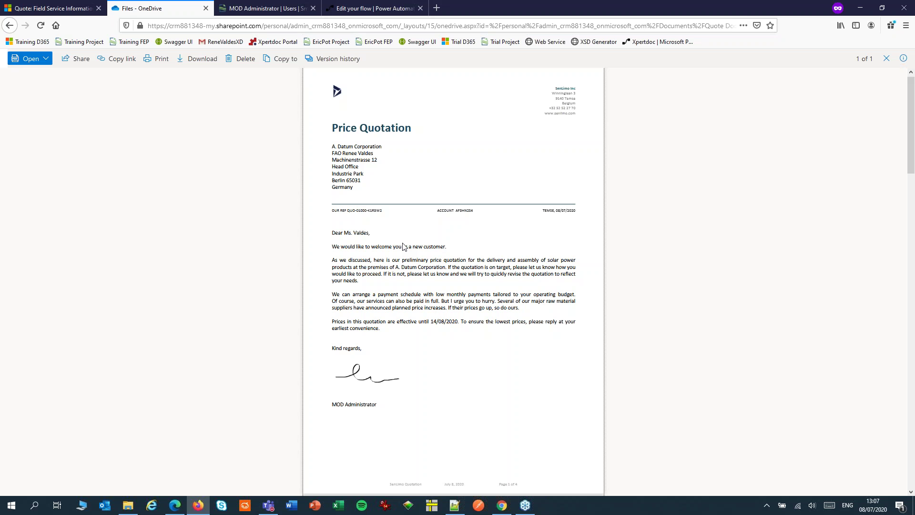
# Switch to the Edge window showing the Xpertdoc Knowledgebase Training space
pyautogui.hotkey('alt', 'Tab')
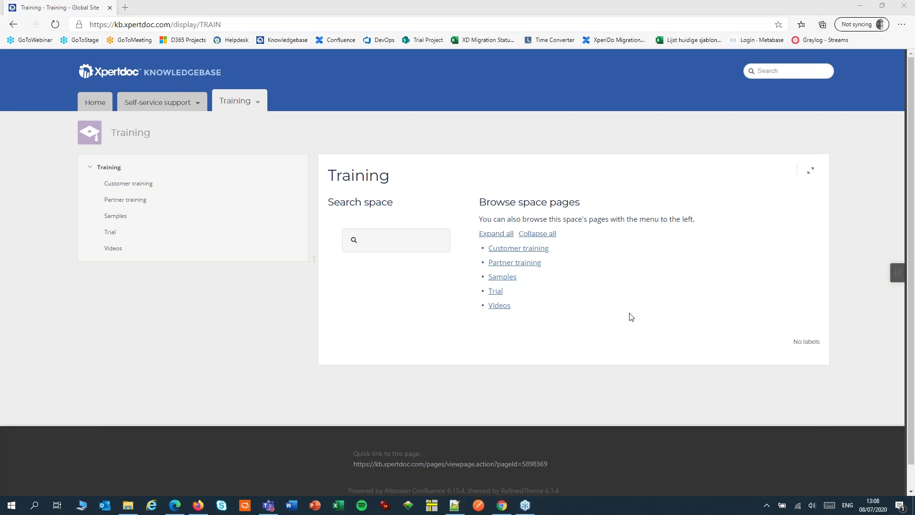